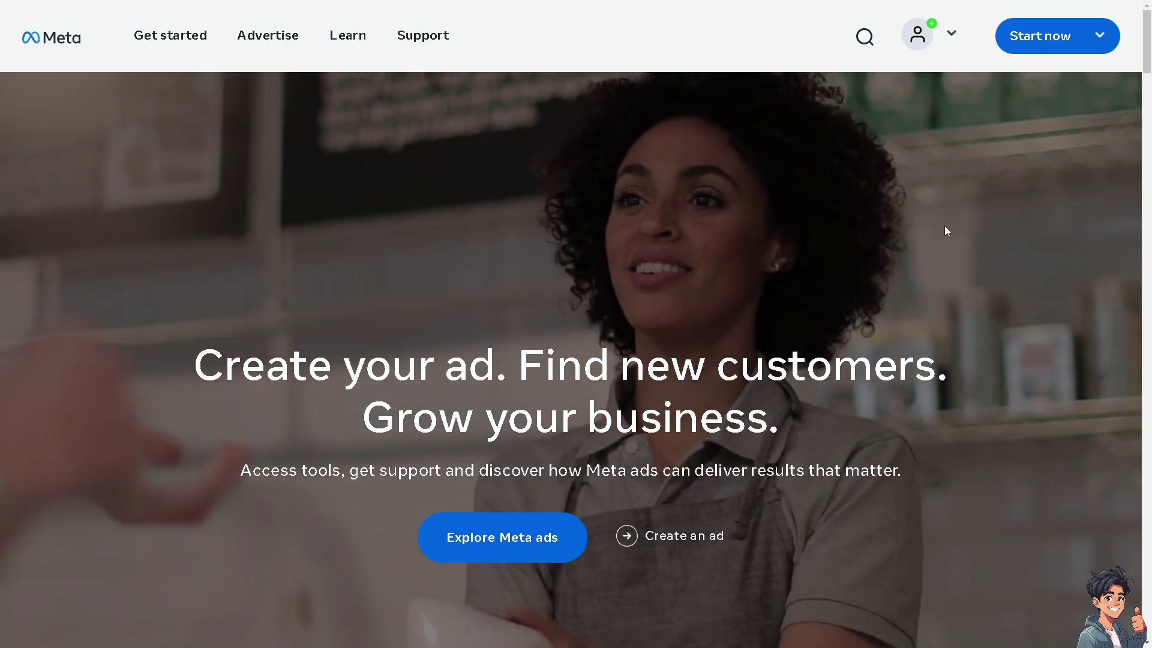
# - Sign in to Meta for Business with the Facebook account
pyautogui.click(918, 36)
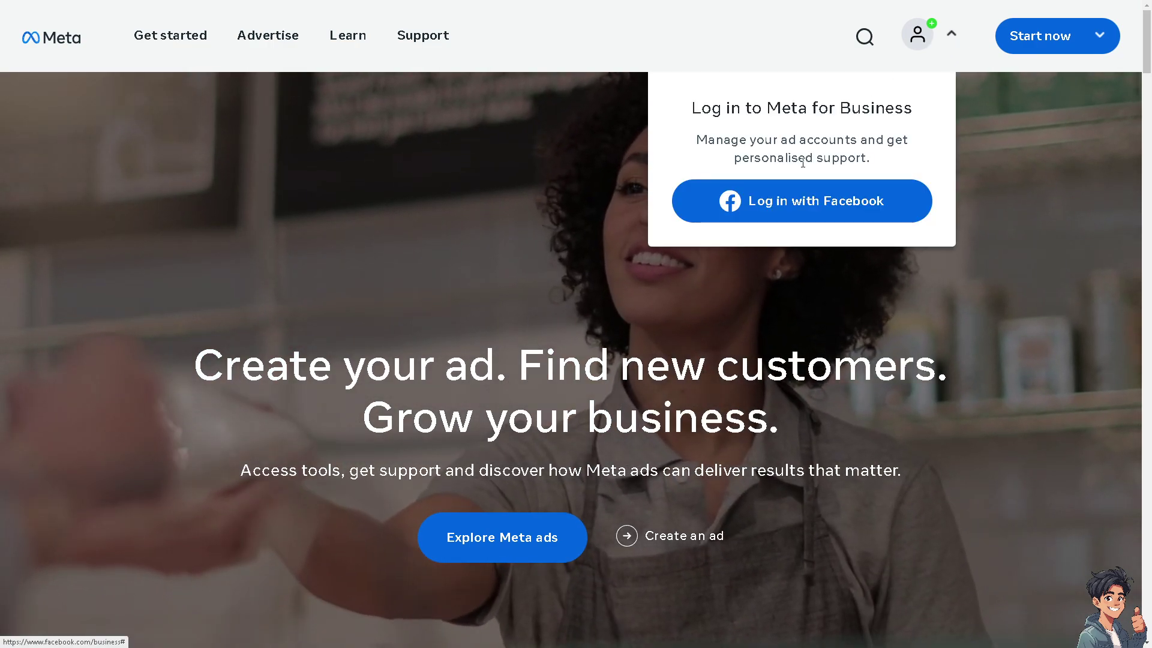
pyautogui.click(784, 206)
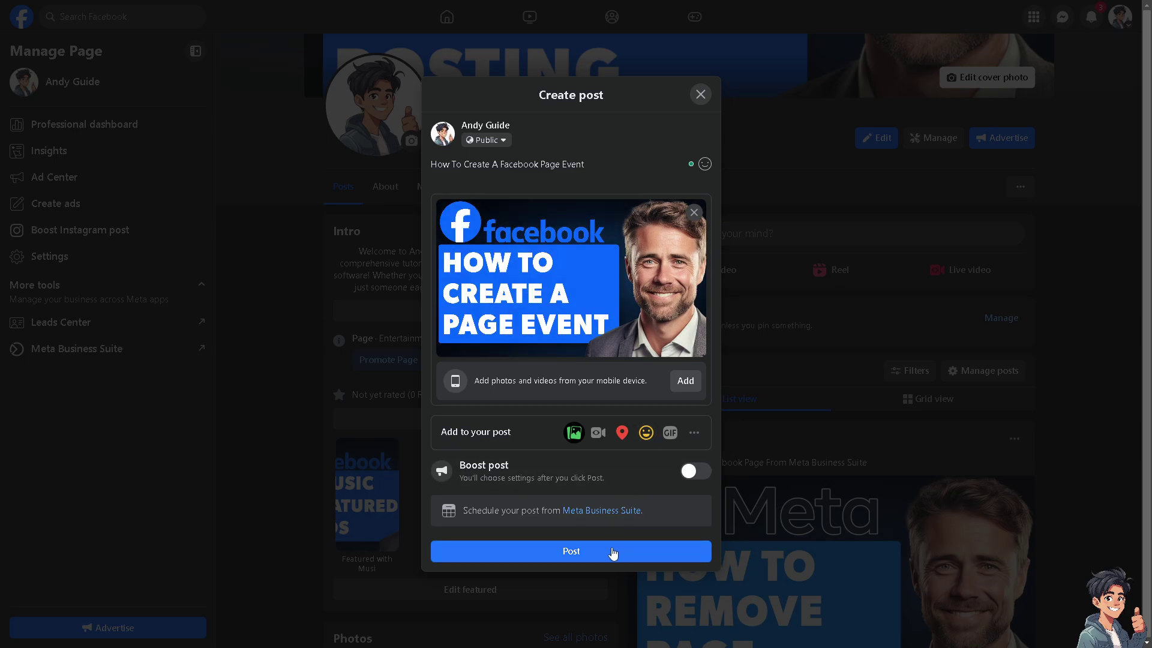
# - Publish the Page post and look over the extra add-to-post options for a new draft
pyautogui.click(592, 553)
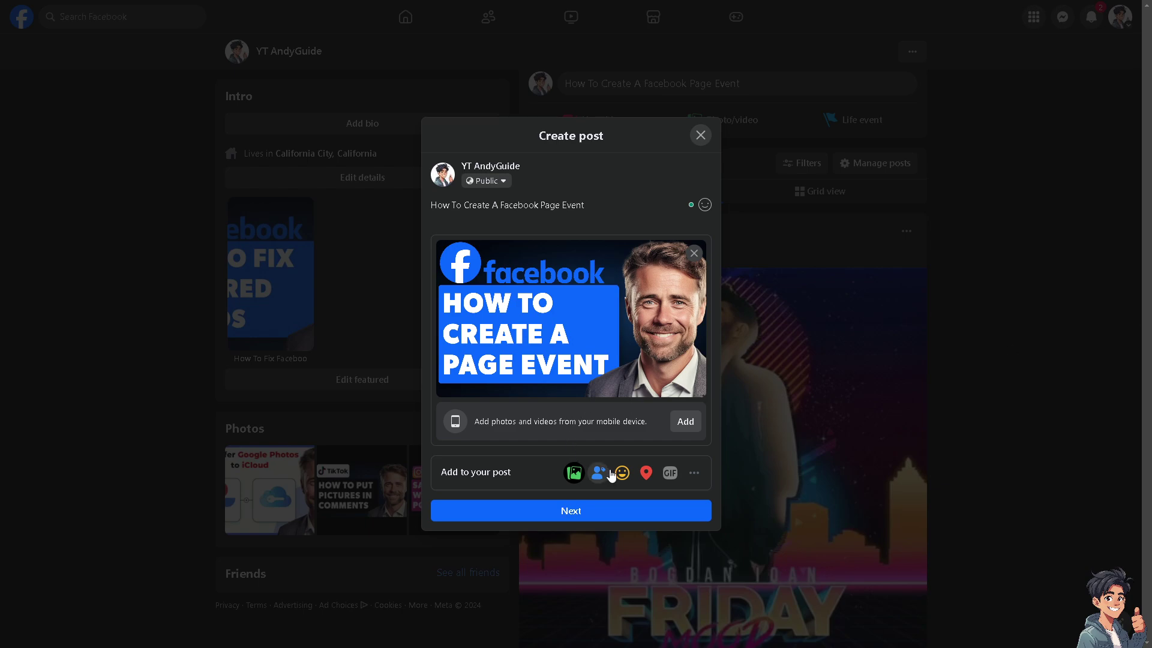
pyautogui.click(694, 473)
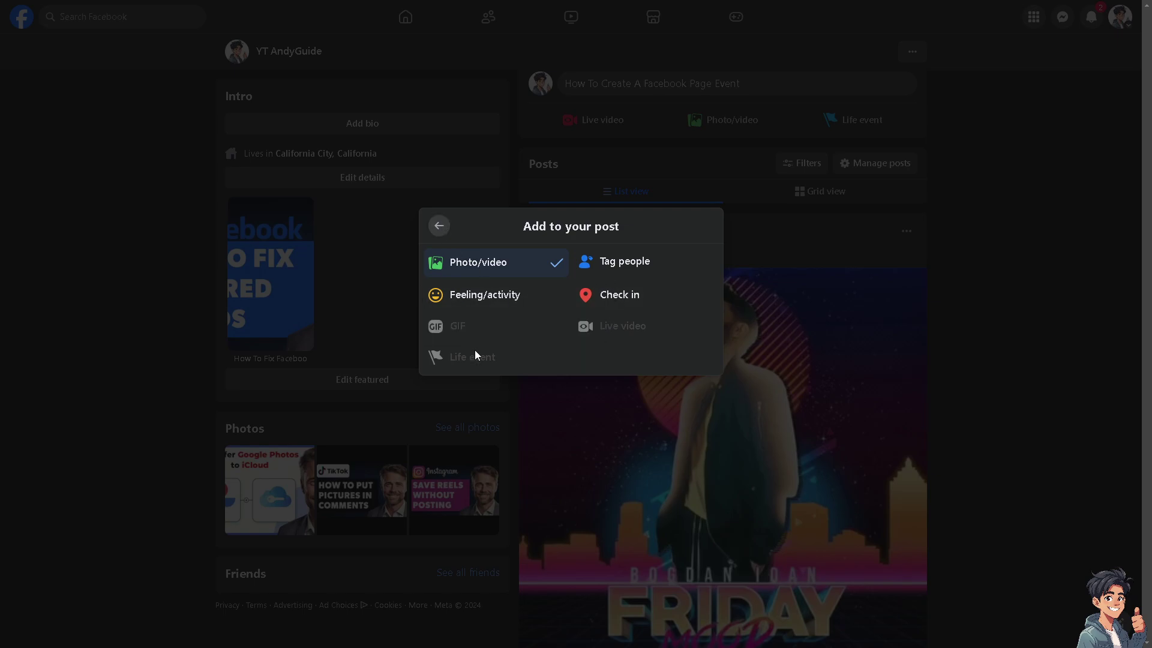
pyautogui.moveTo(473, 358)
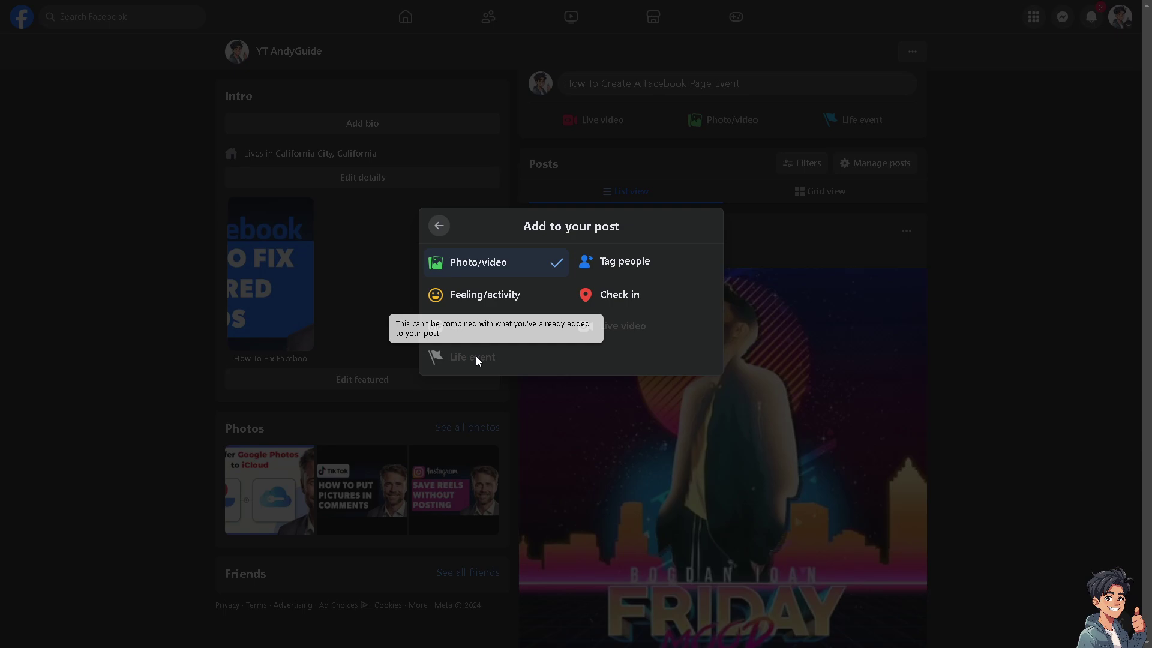
pyautogui.click(438, 225)
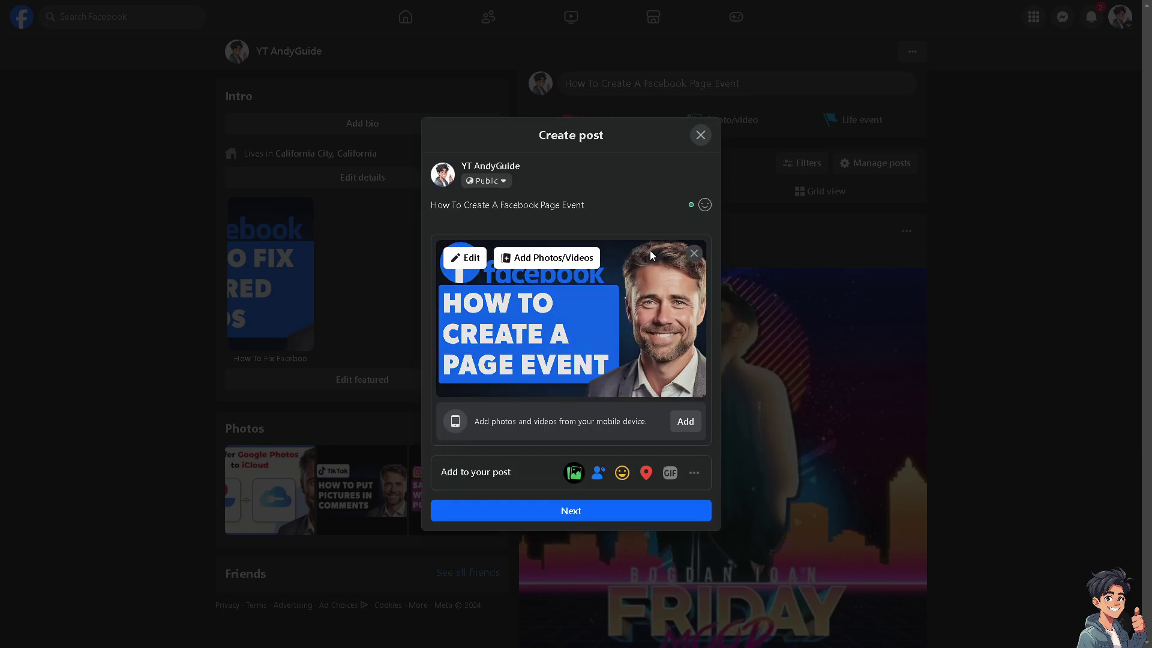
# - Remove the attached image from the new draft and start a life event post
pyautogui.click(693, 253)
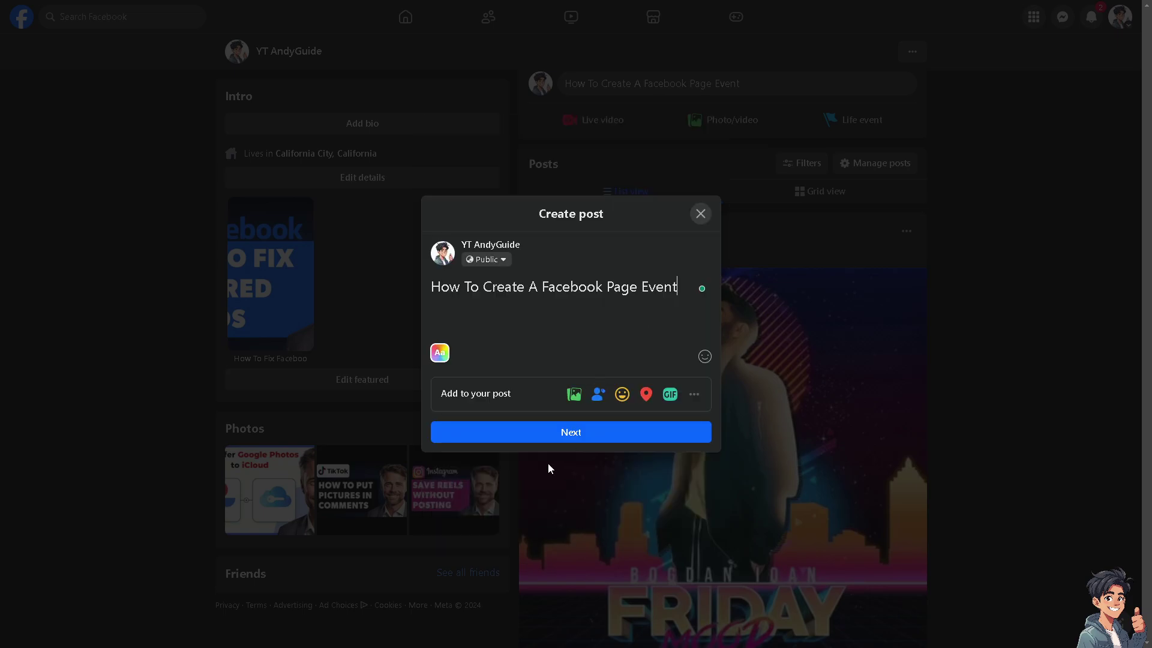
pyautogui.click(694, 394)
pyautogui.click(471, 360)
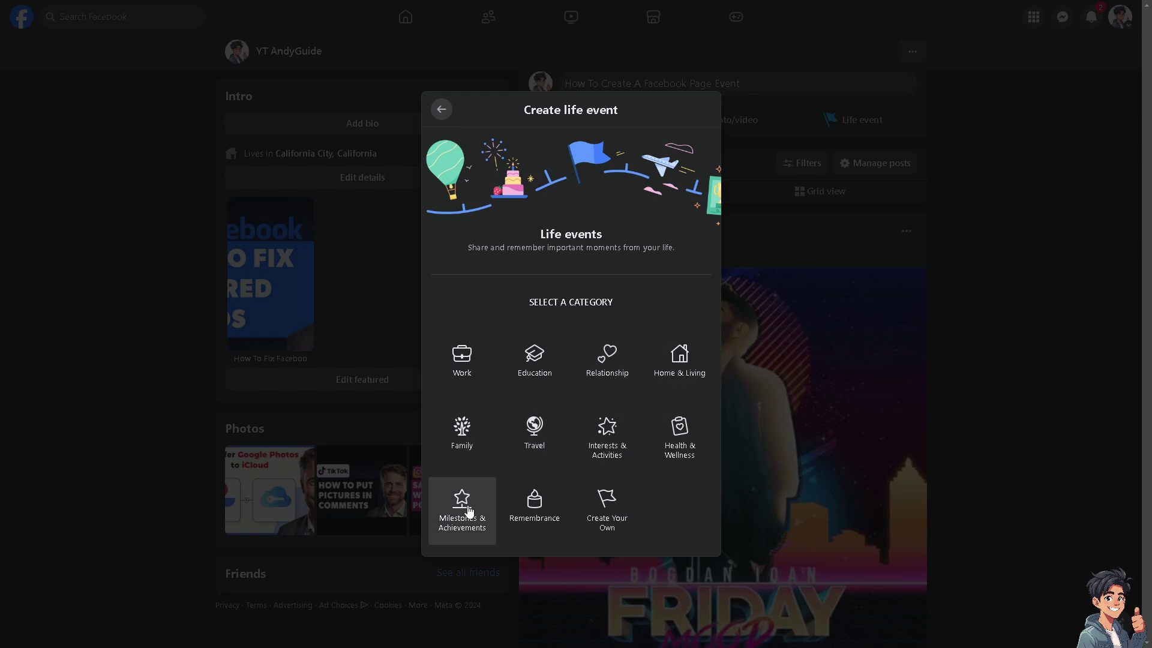
# - Start a custom 'Create Your Own' life event and begin entering its title
pyautogui.click(606, 507)
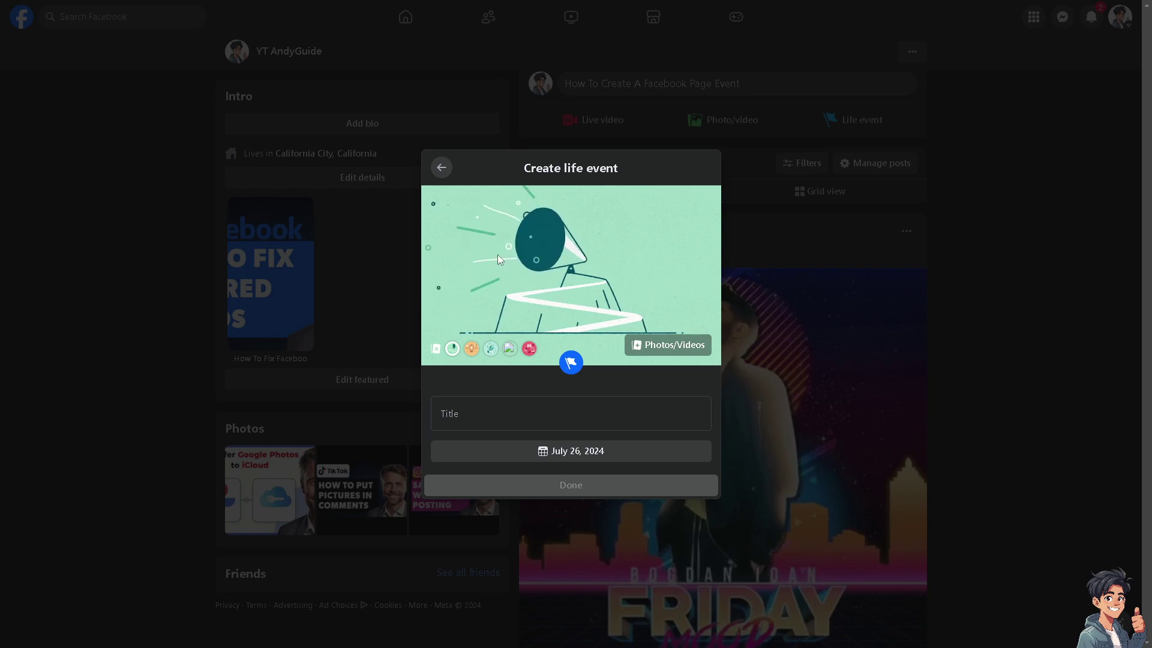
pyautogui.click(533, 408)
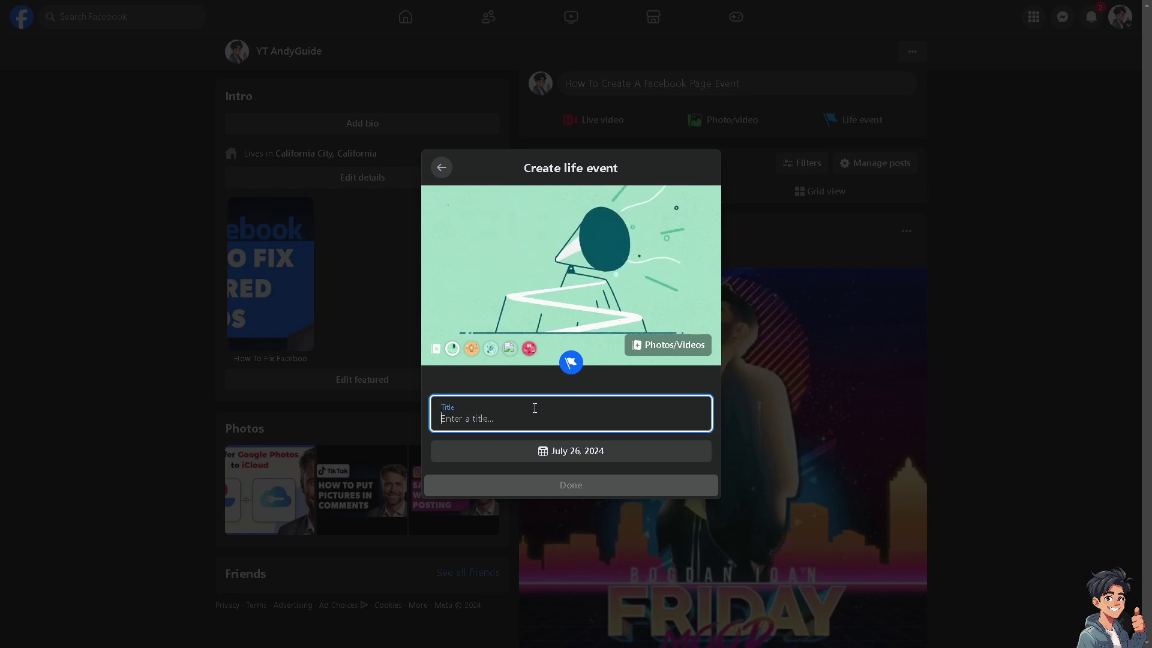
pyautogui.write('How To Create A Facebook Page Event')
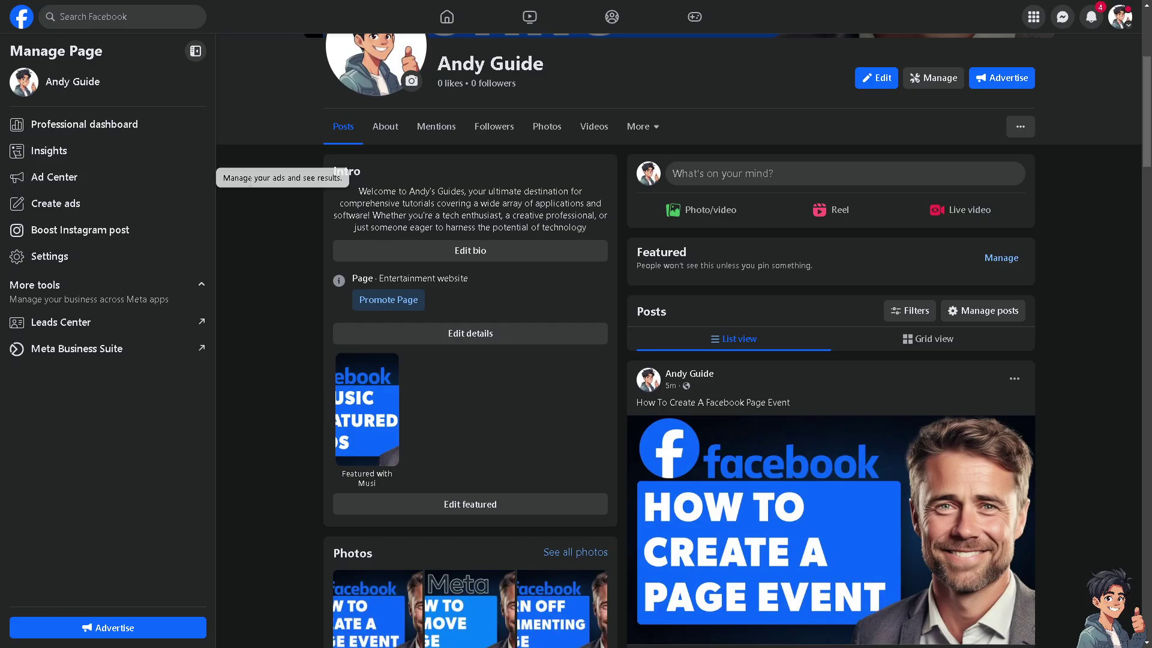
# - Go to the Page's events overview via the Professional dashboard
pyautogui.click(108, 128)
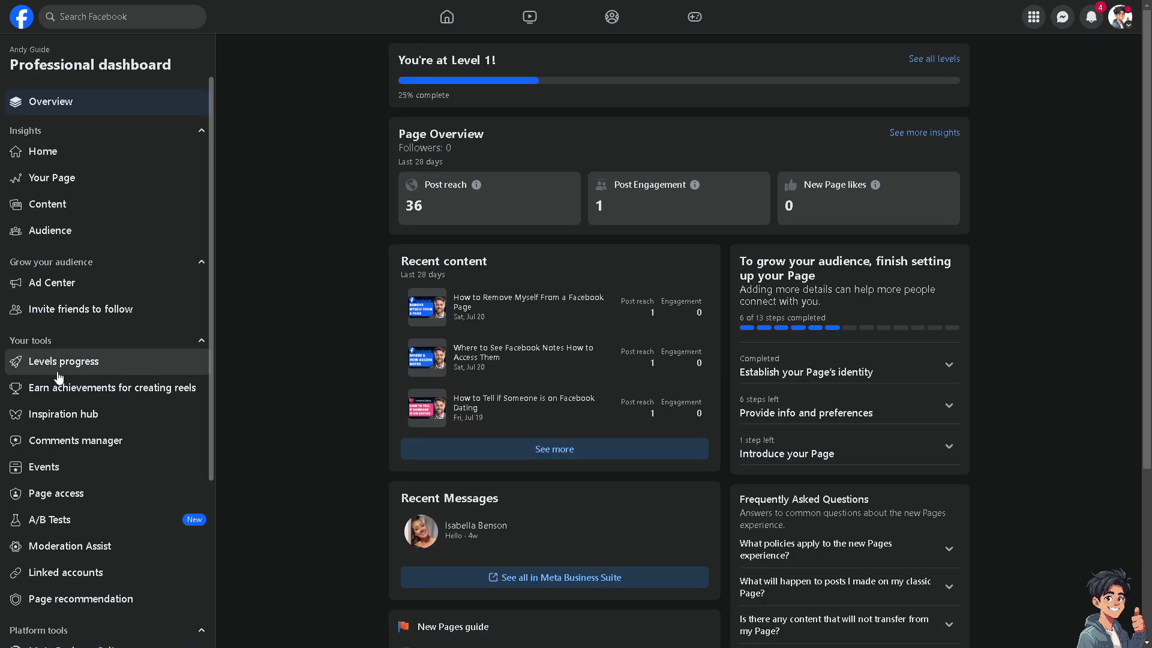
pyautogui.click(69, 468)
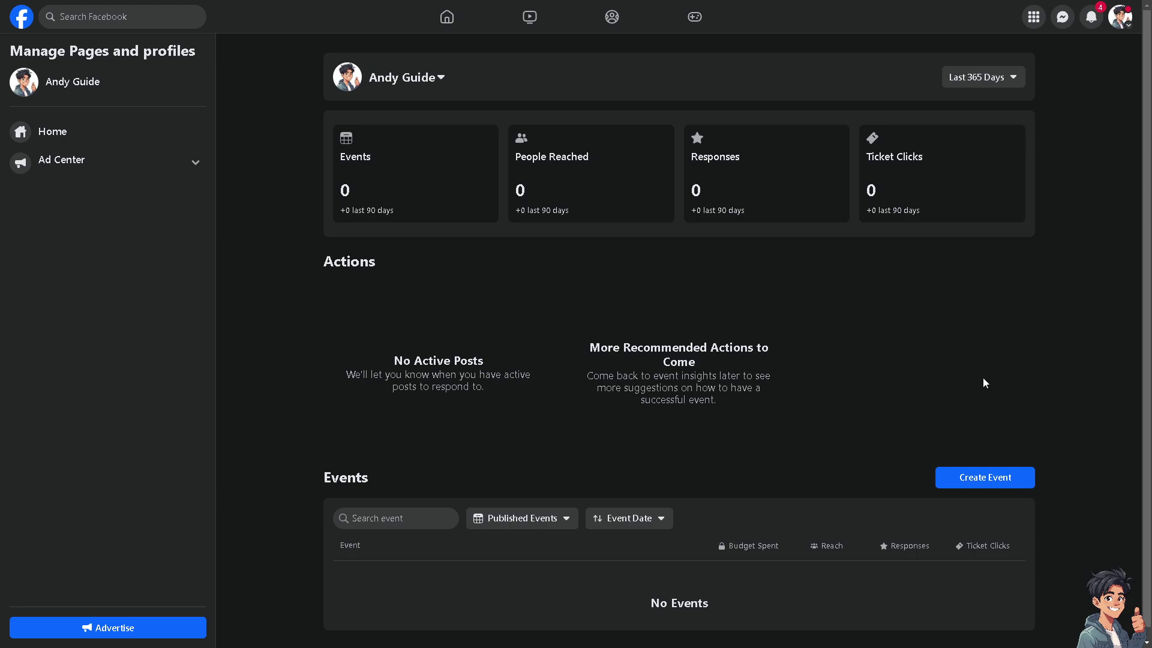
# - Start a new event, enter its name and try the virtual hosting options (Facebook Live, external link, instructions in details)
pyautogui.click(990, 480)
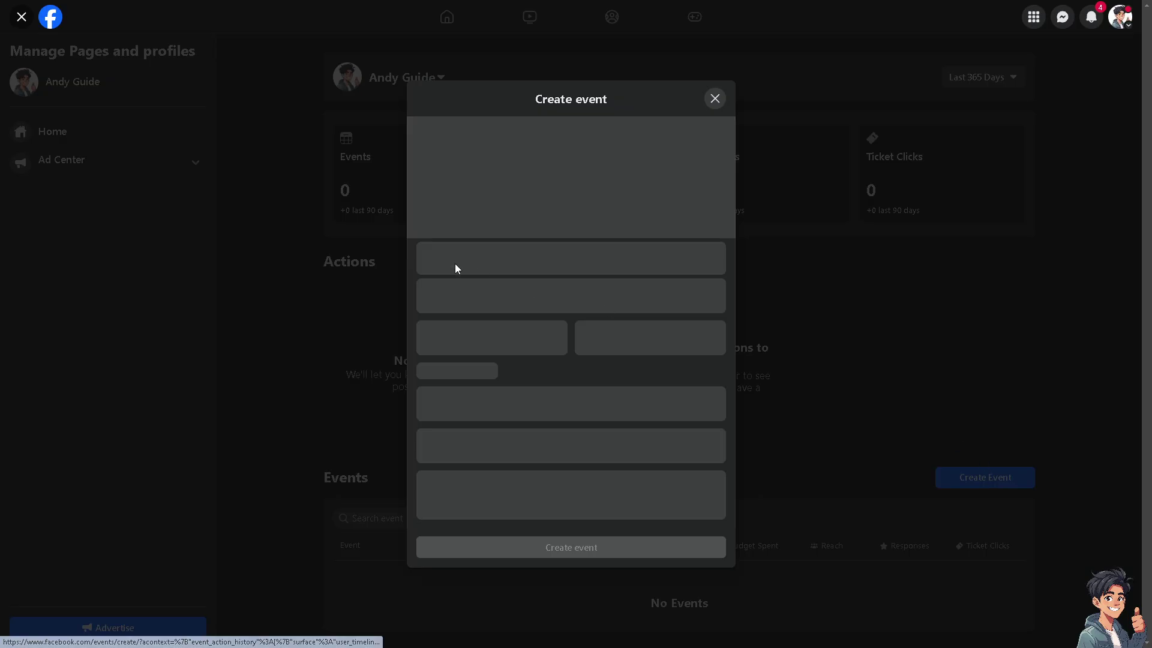
pyautogui.click(468, 252)
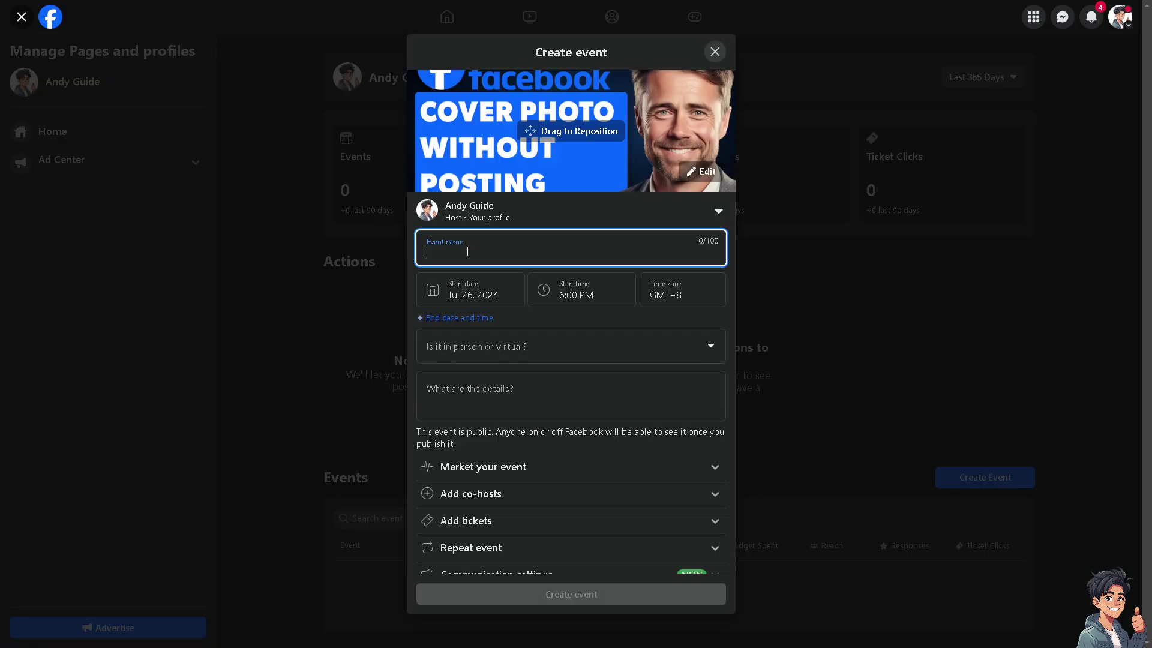
pyautogui.write('How To Create A Facebook Page Event')
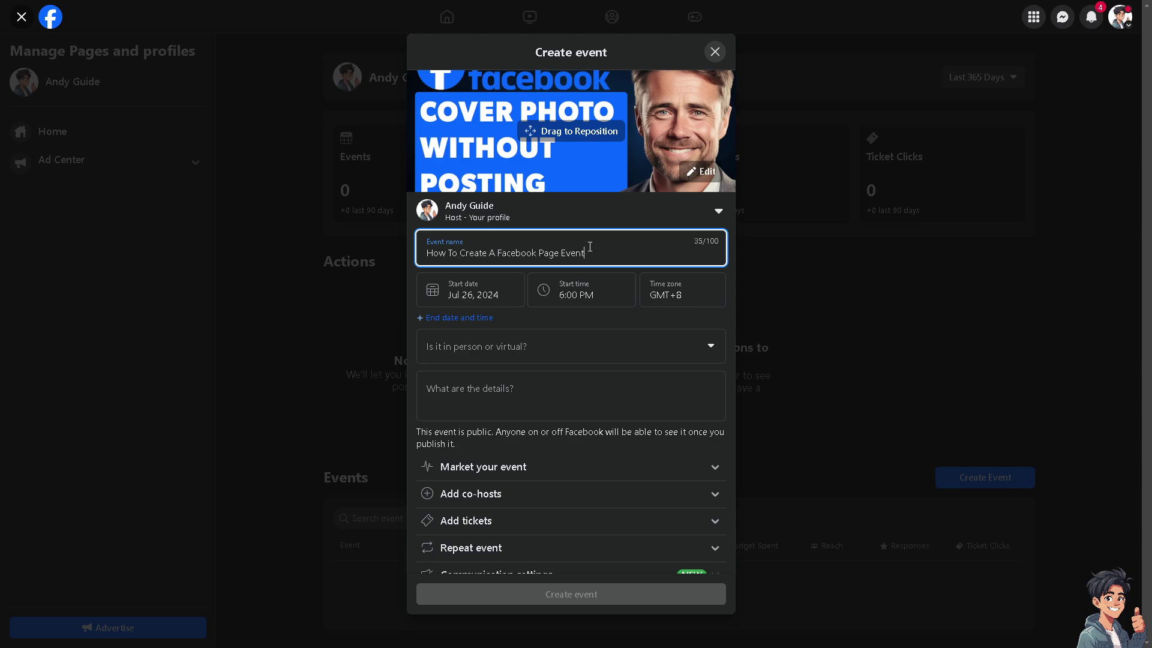
pyautogui.click(547, 346)
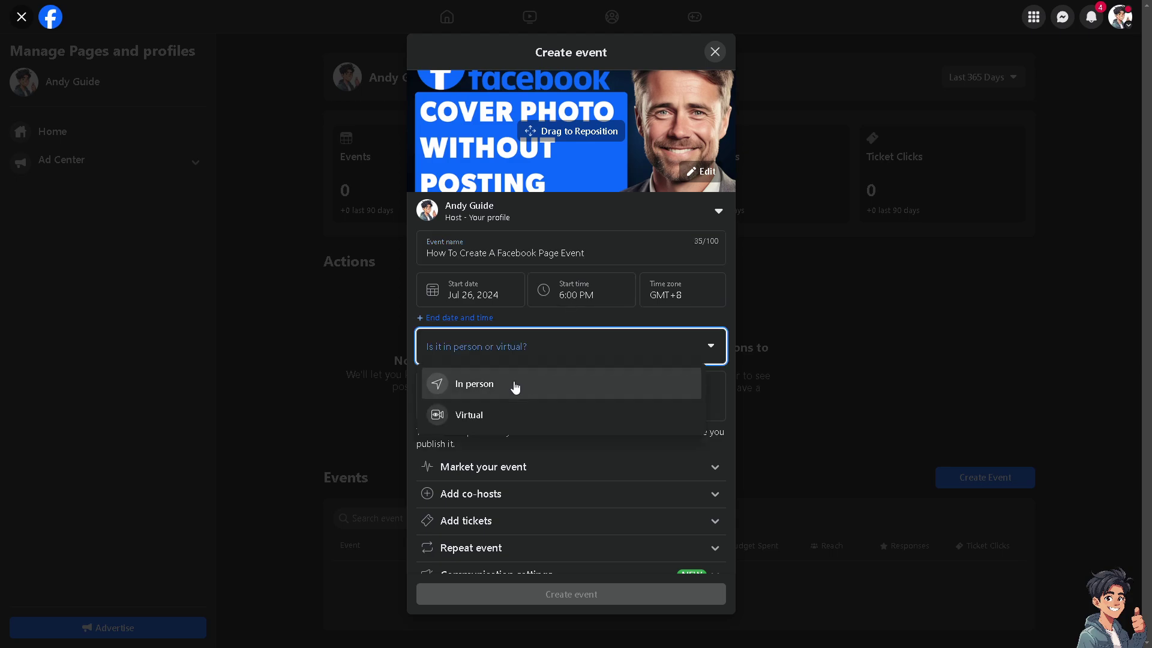
pyautogui.click(507, 415)
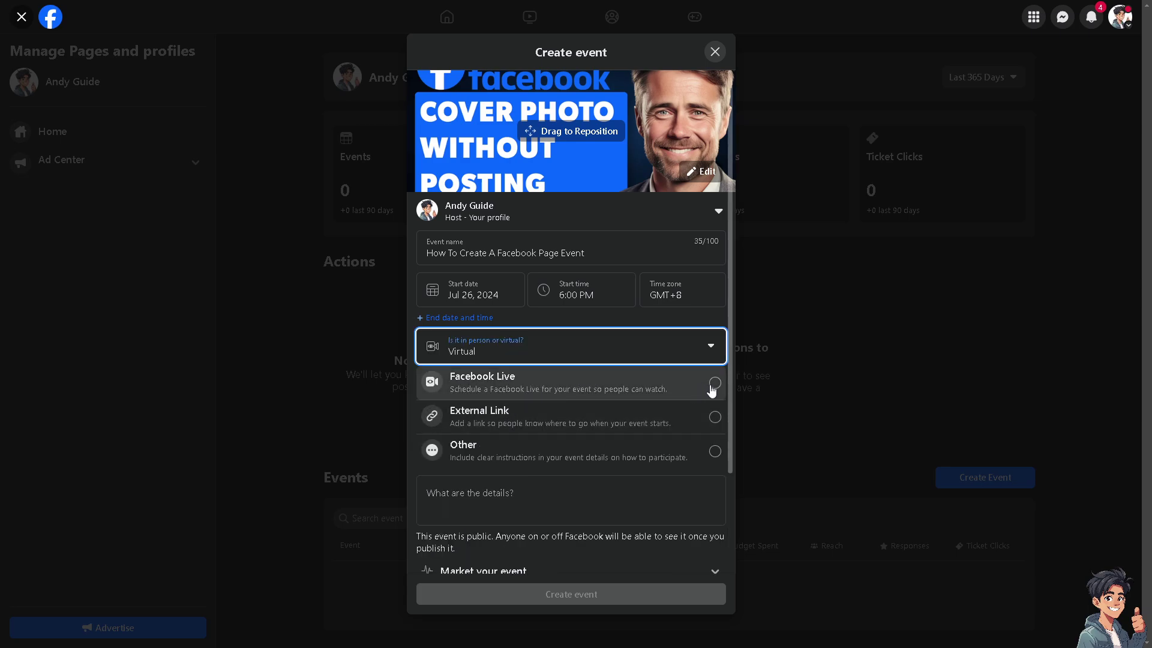
pyautogui.click(714, 383)
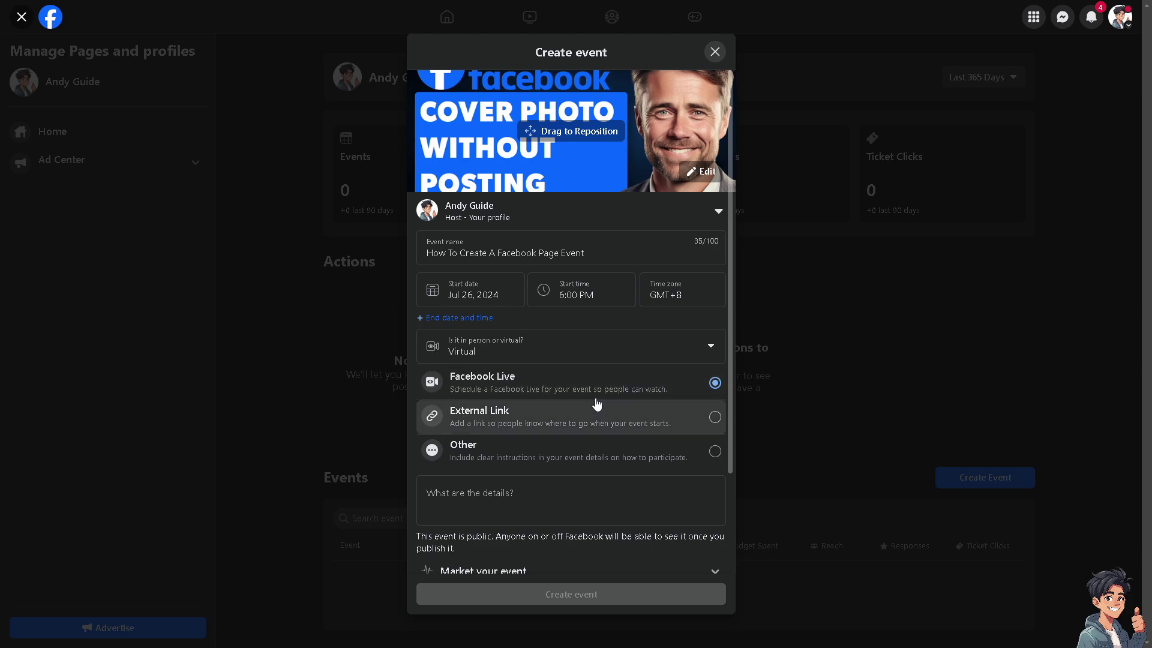
pyautogui.click(713, 420)
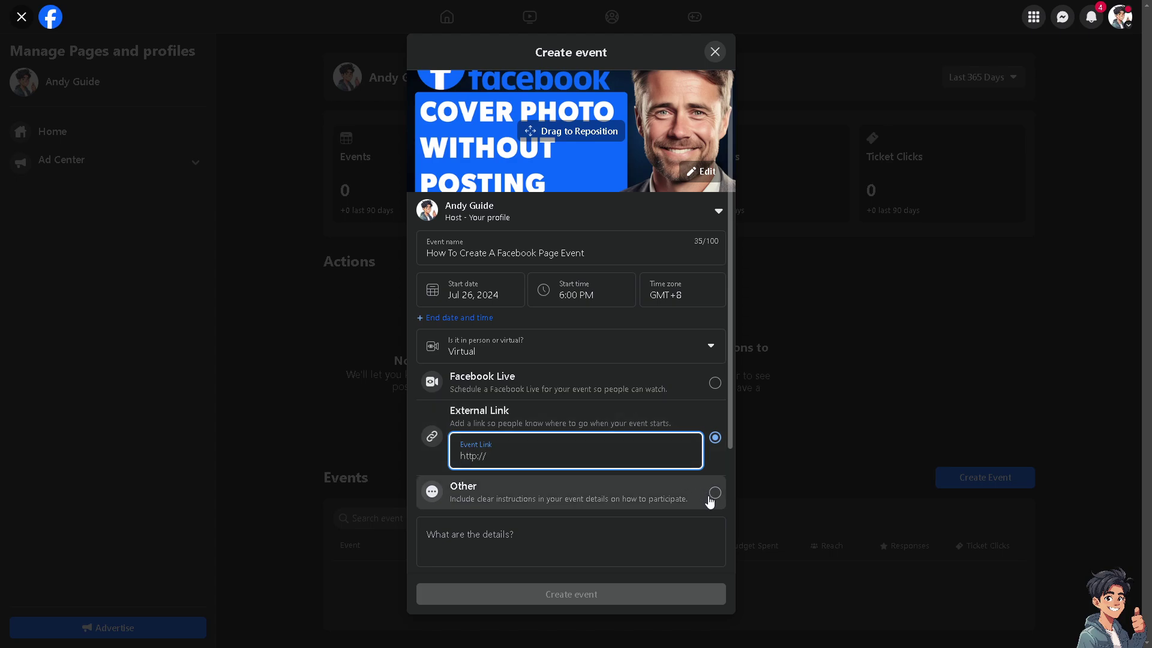
pyautogui.click(712, 501)
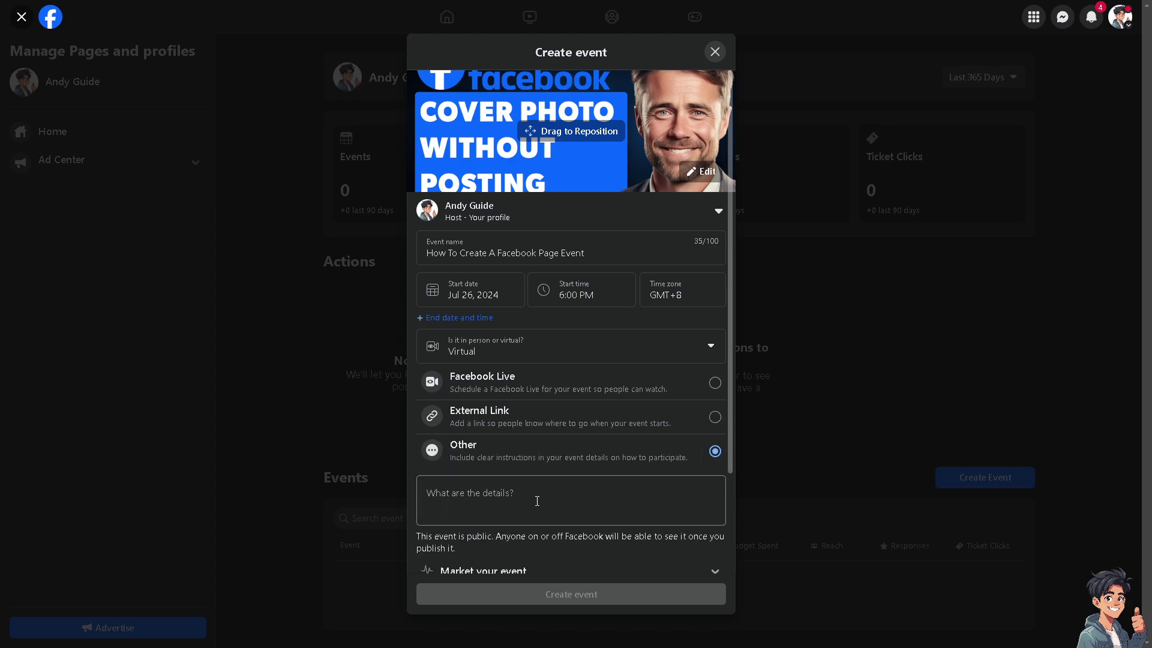
# - Paste the event title into the details and make the event in person
pyautogui.click(529, 500)
pyautogui.write('How To Create A Facebook Page Event')
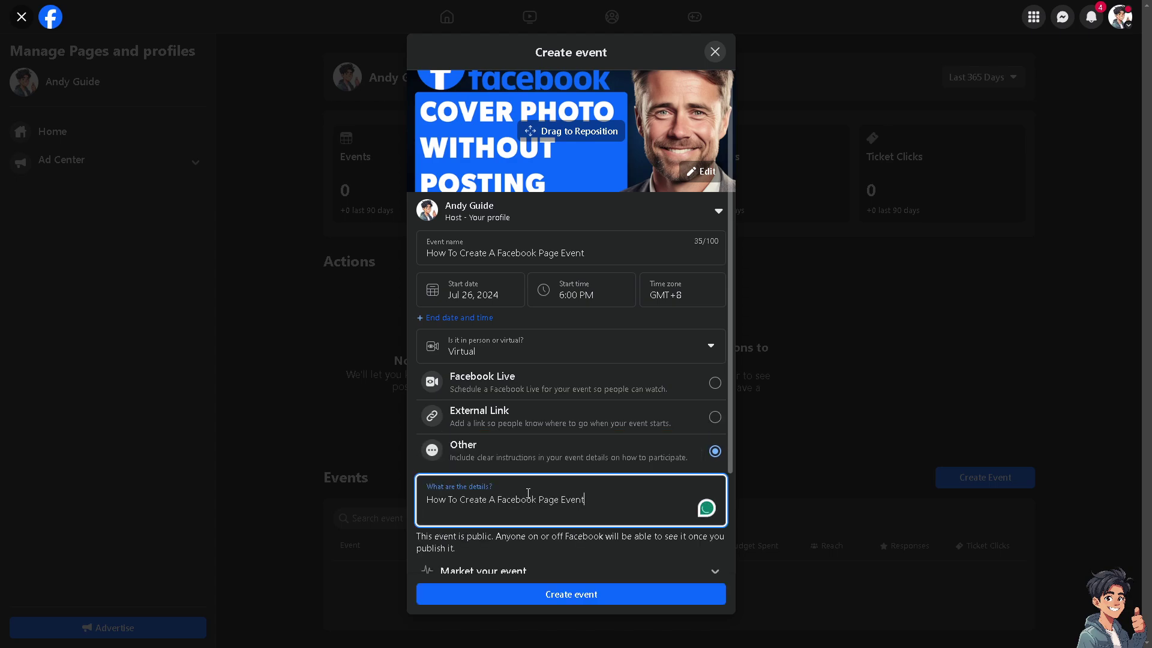
pyautogui.press('Tab')
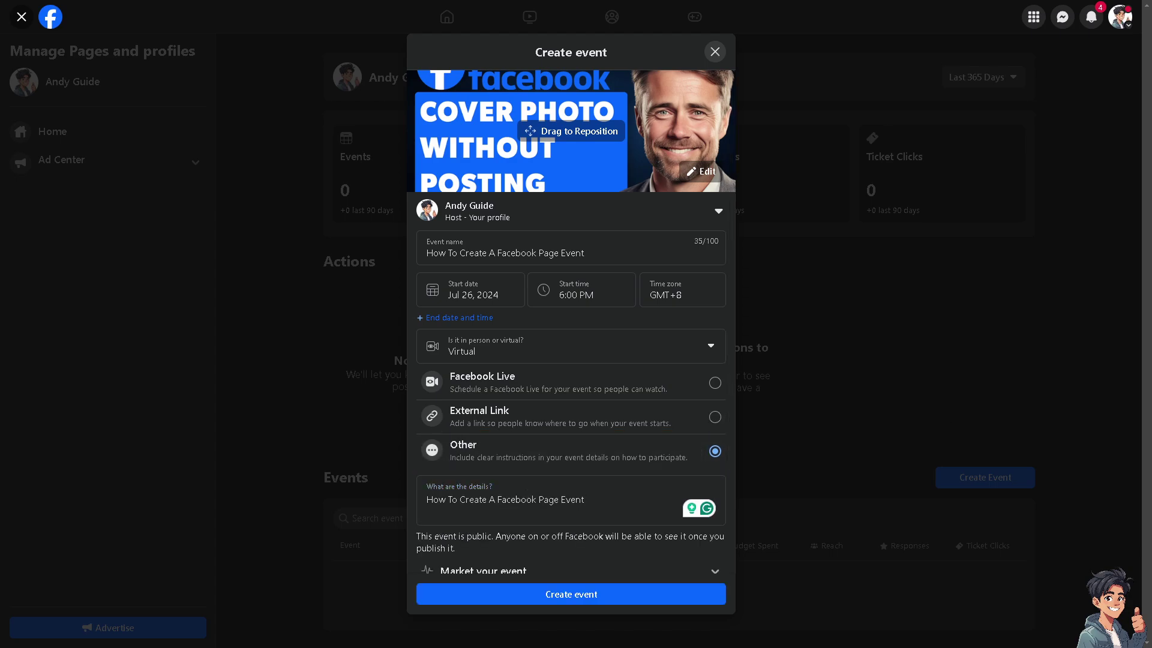
pyautogui.click(624, 350)
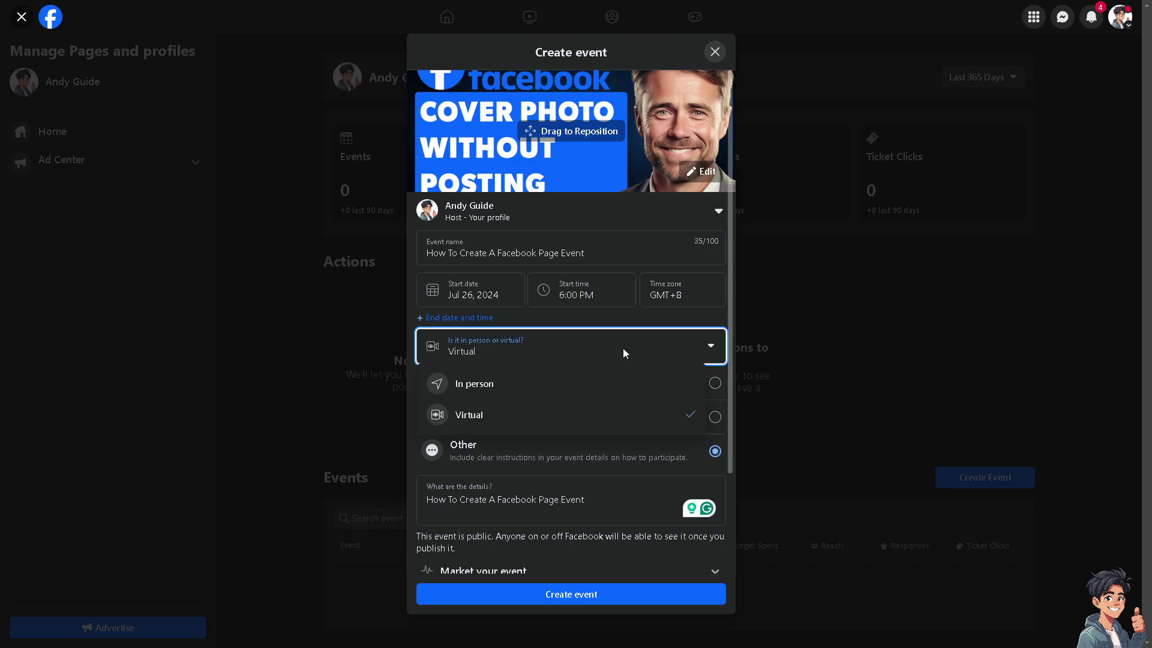
pyautogui.click(542, 385)
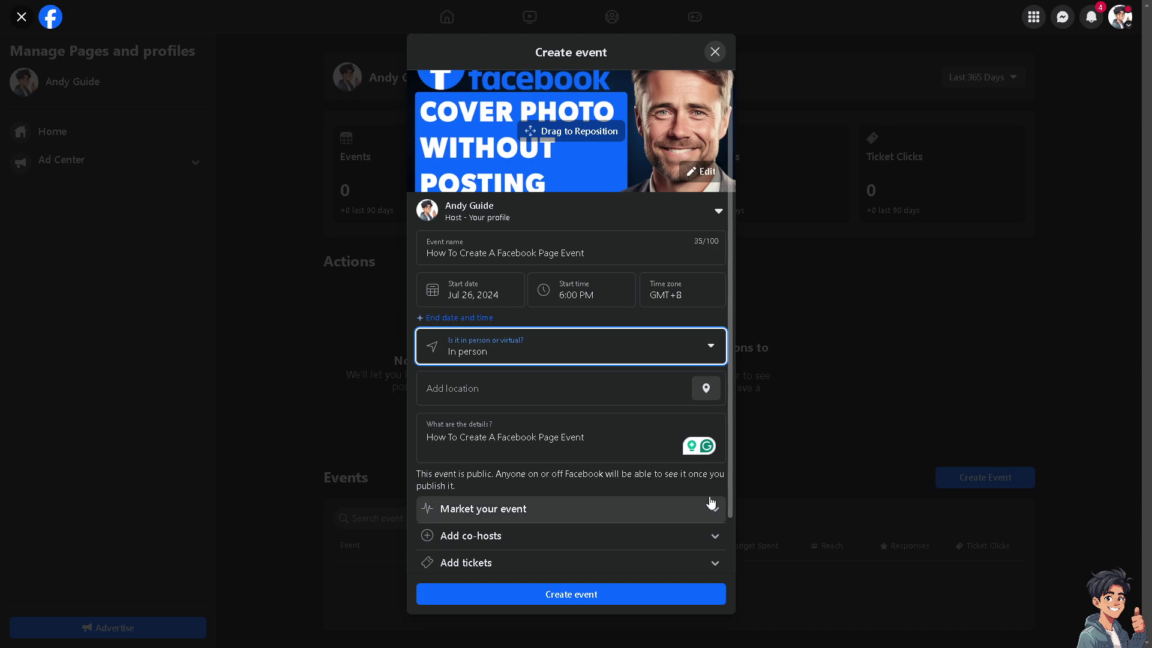
pyautogui.scroll(-2, 716, 506)
# - Browse the event marketing Category choices without selecting one
pyautogui.click(717, 450)
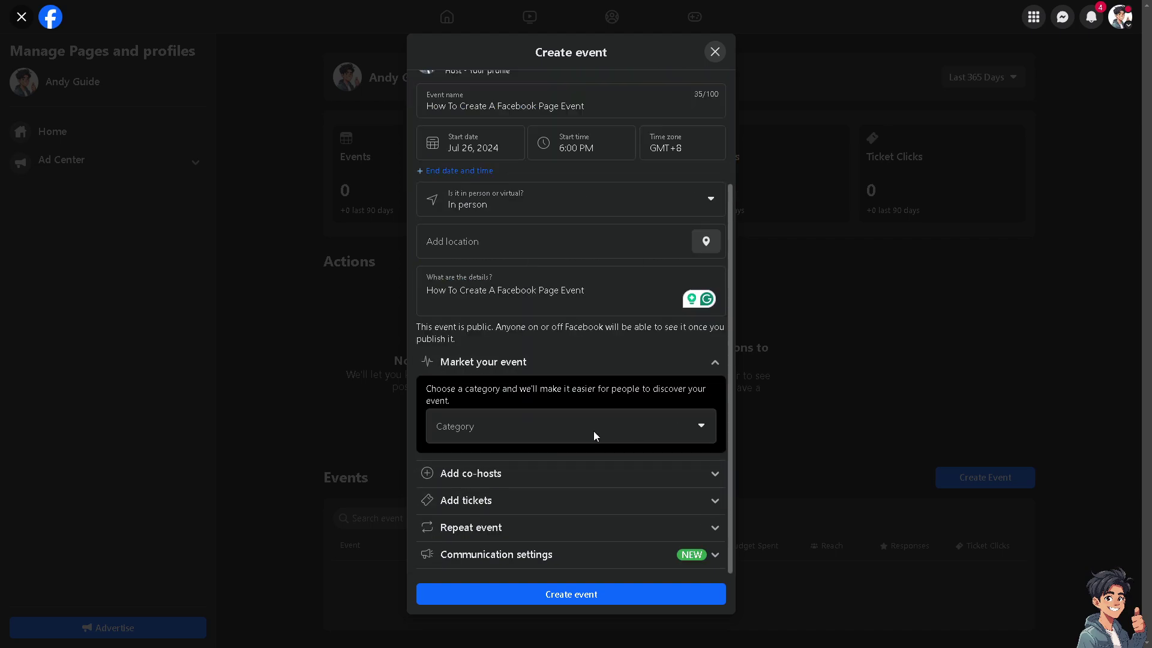
pyautogui.click(512, 421)
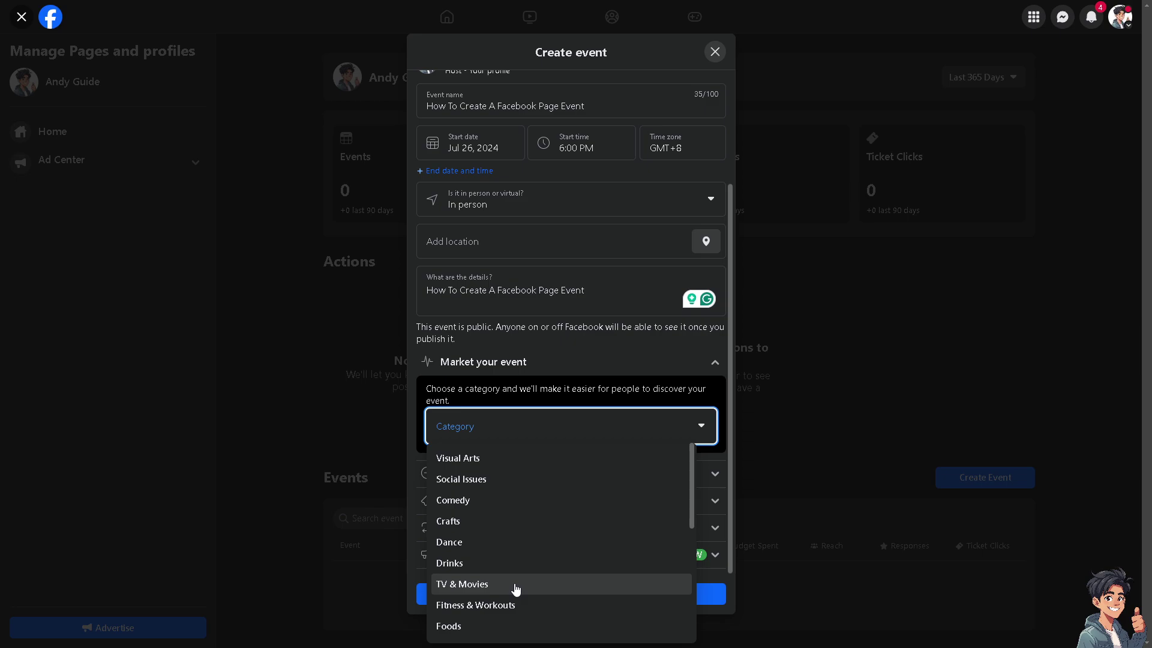
pyautogui.scroll(-2, 527, 605)
pyautogui.scroll(-2, 524, 612)
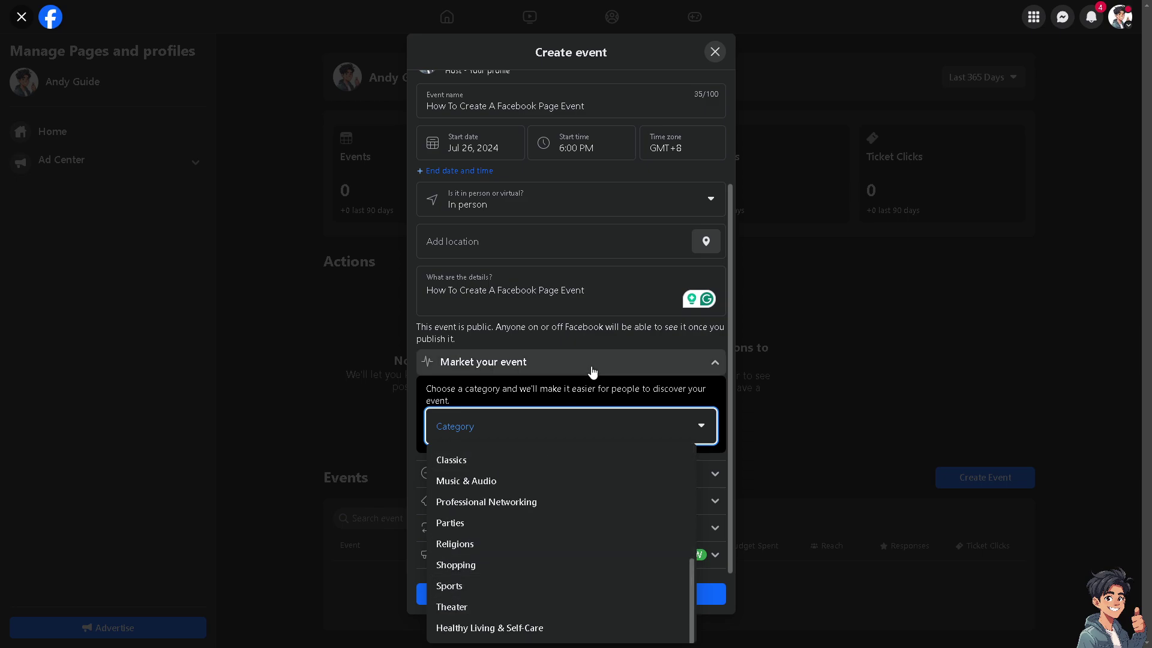
pyautogui.click(594, 363)
# - Expand the co-host, ticket and repeat event sections and bring up the repeat frequency choices
pyautogui.click(650, 475)
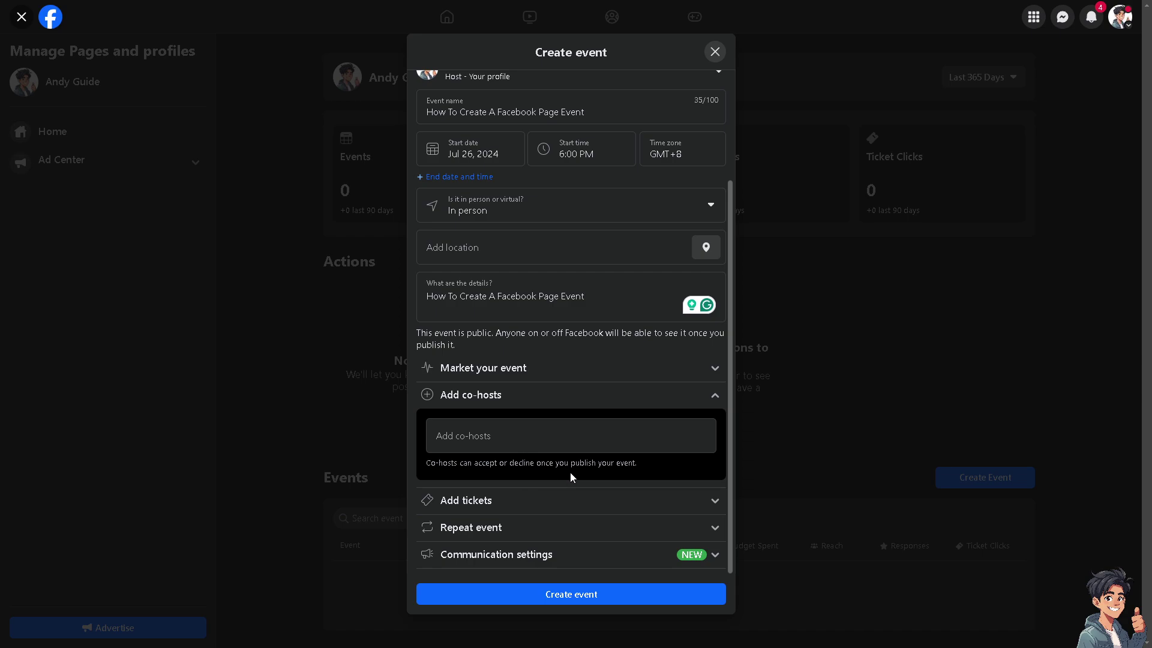
pyautogui.click(634, 501)
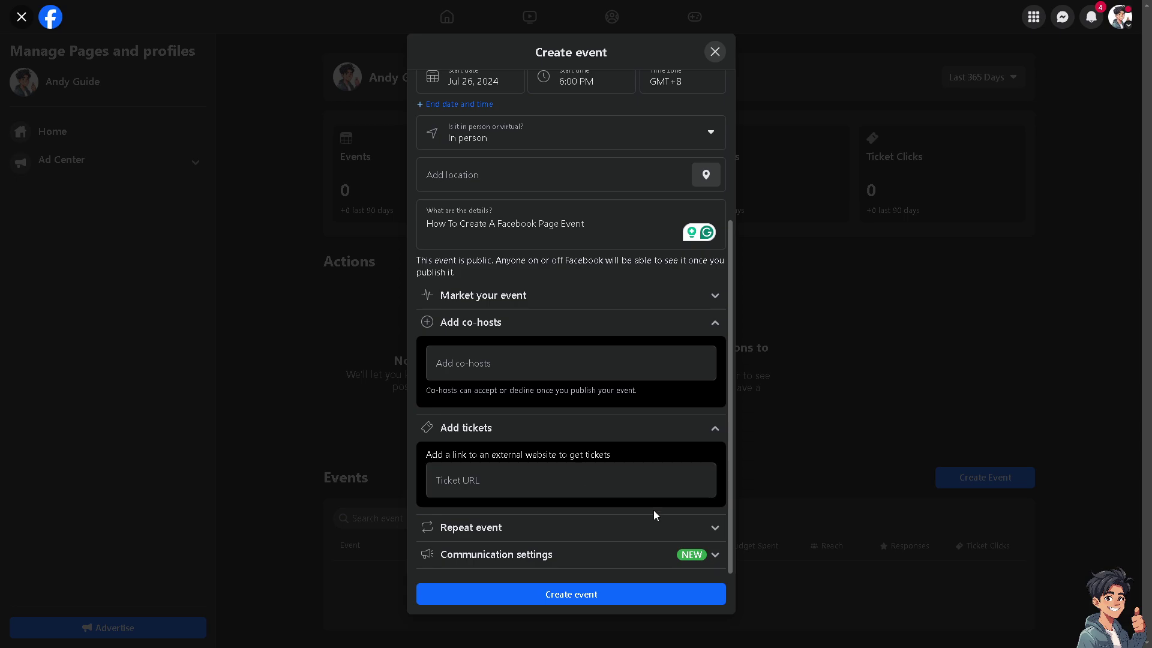
pyautogui.click(712, 528)
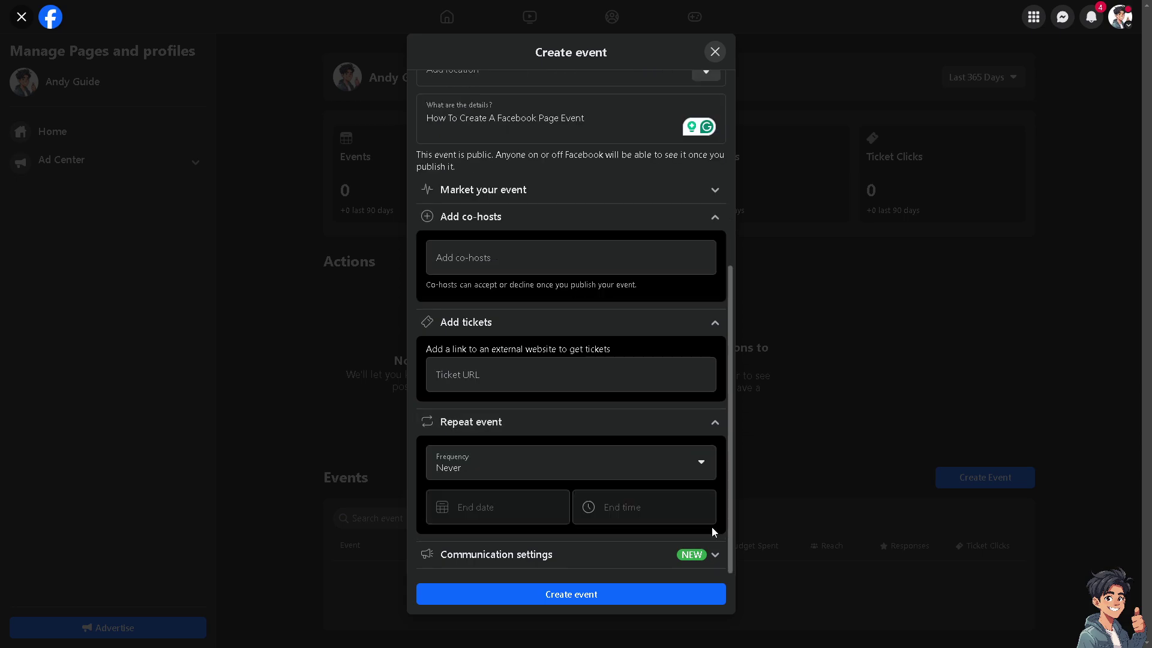
pyautogui.click(528, 468)
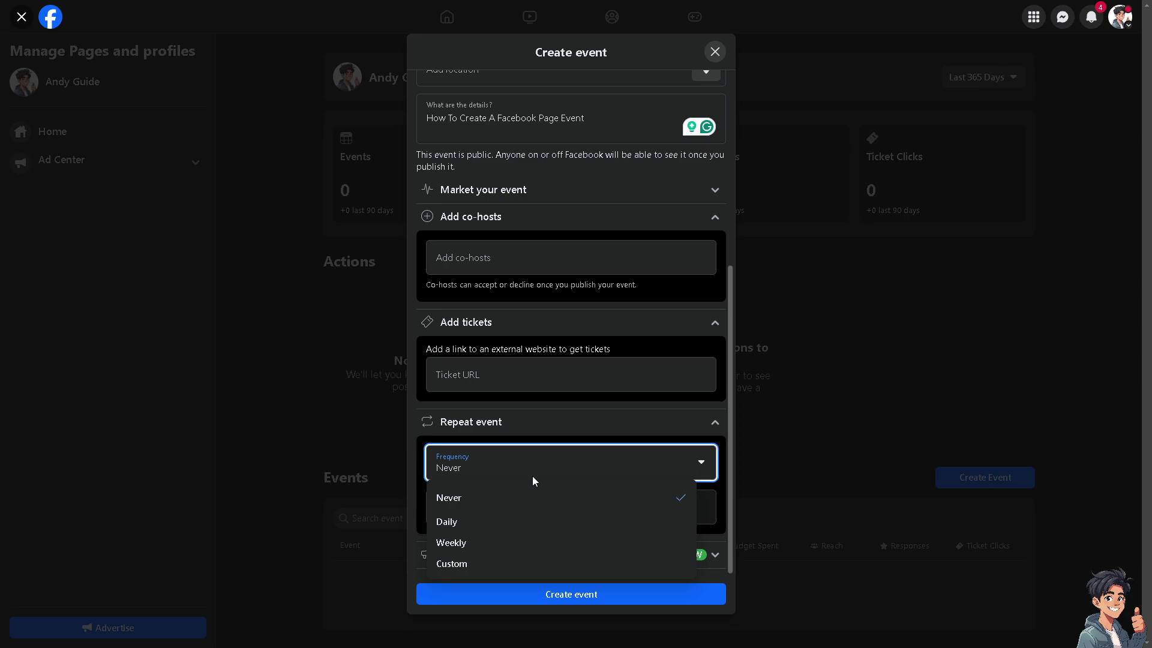
# - Set the repeat frequency to Custom and return to the form with no dates picked
pyautogui.click(452, 565)
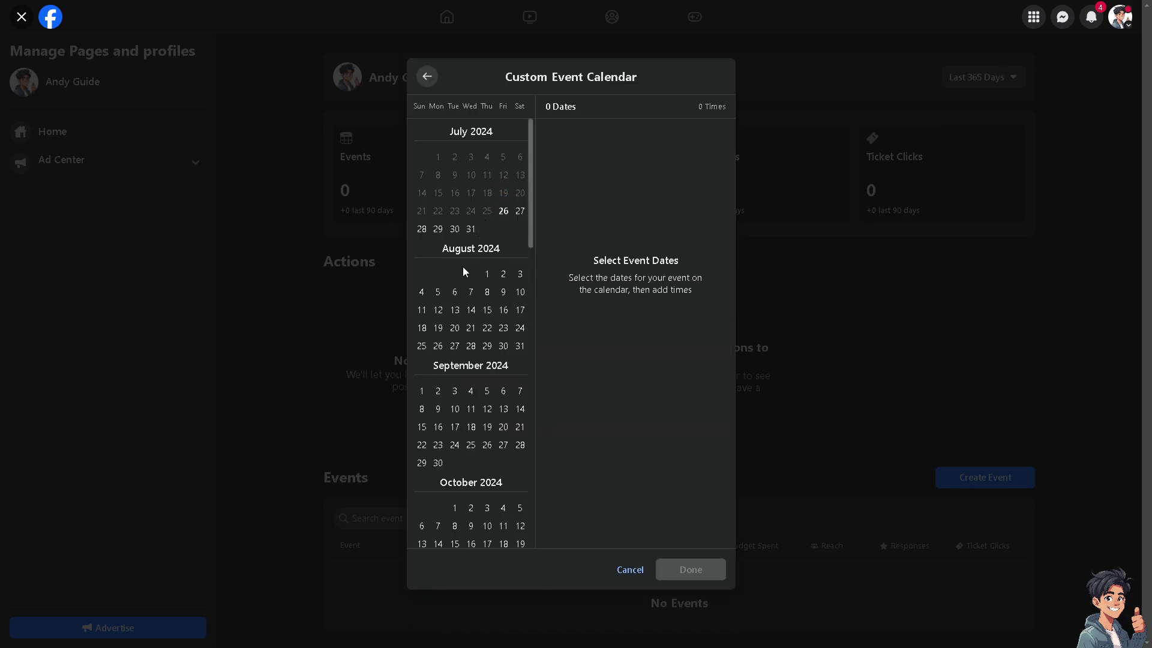
pyautogui.scroll(-3, 463, 272)
pyautogui.scroll(-2, 456, 287)
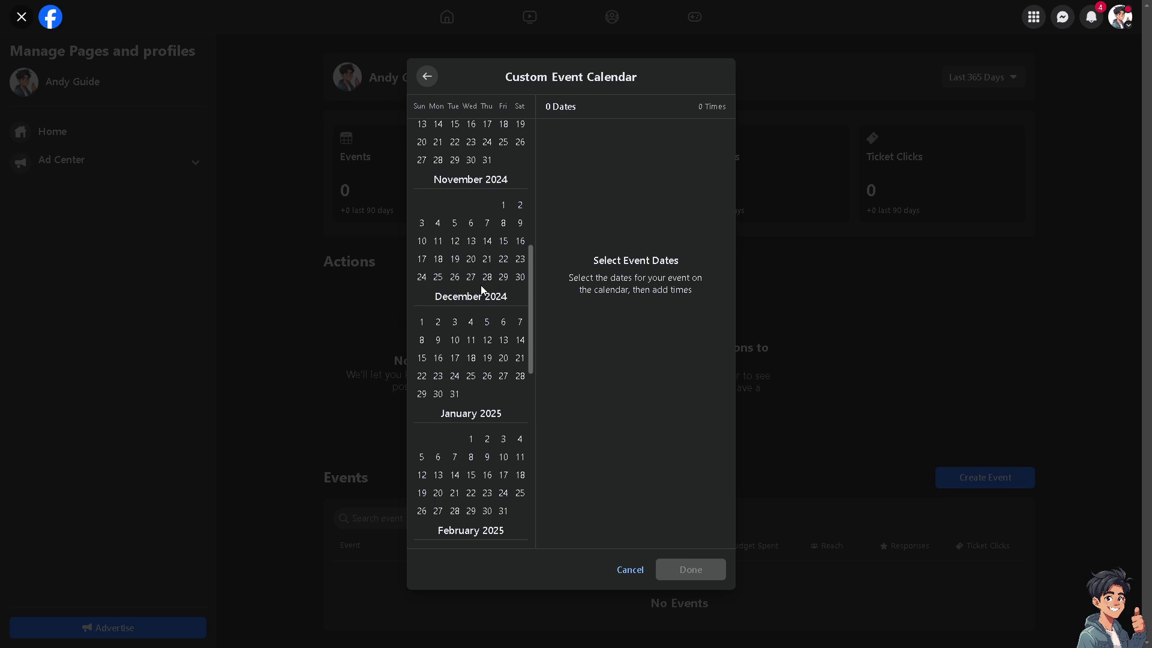
pyautogui.scroll(-2, 484, 289)
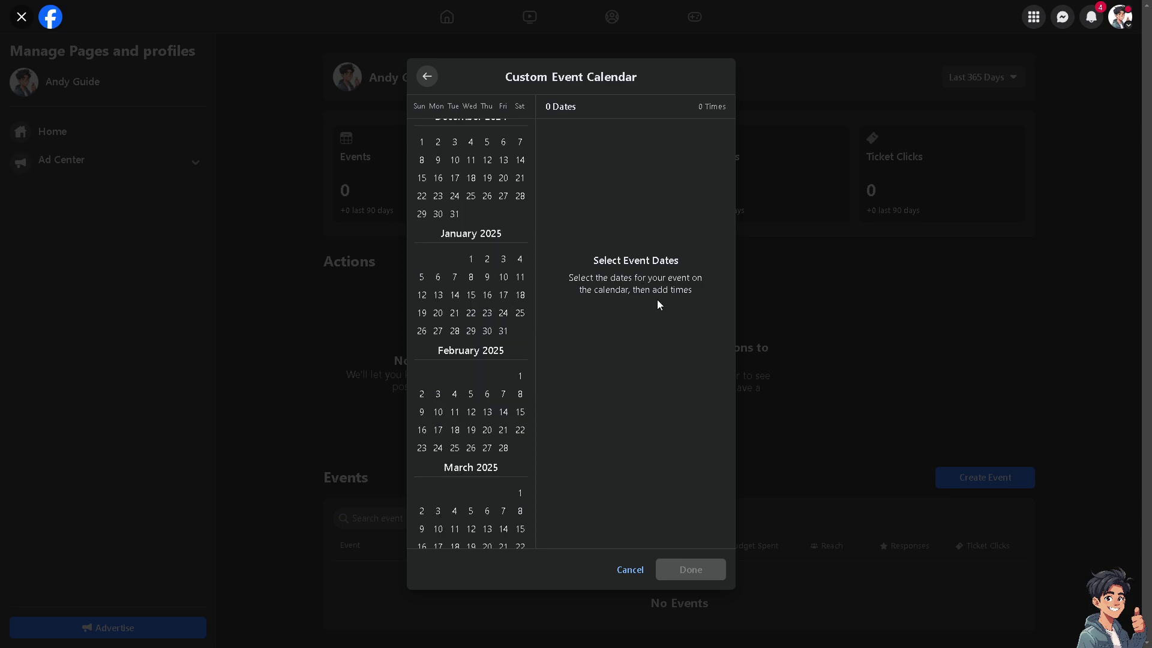
pyautogui.click(427, 76)
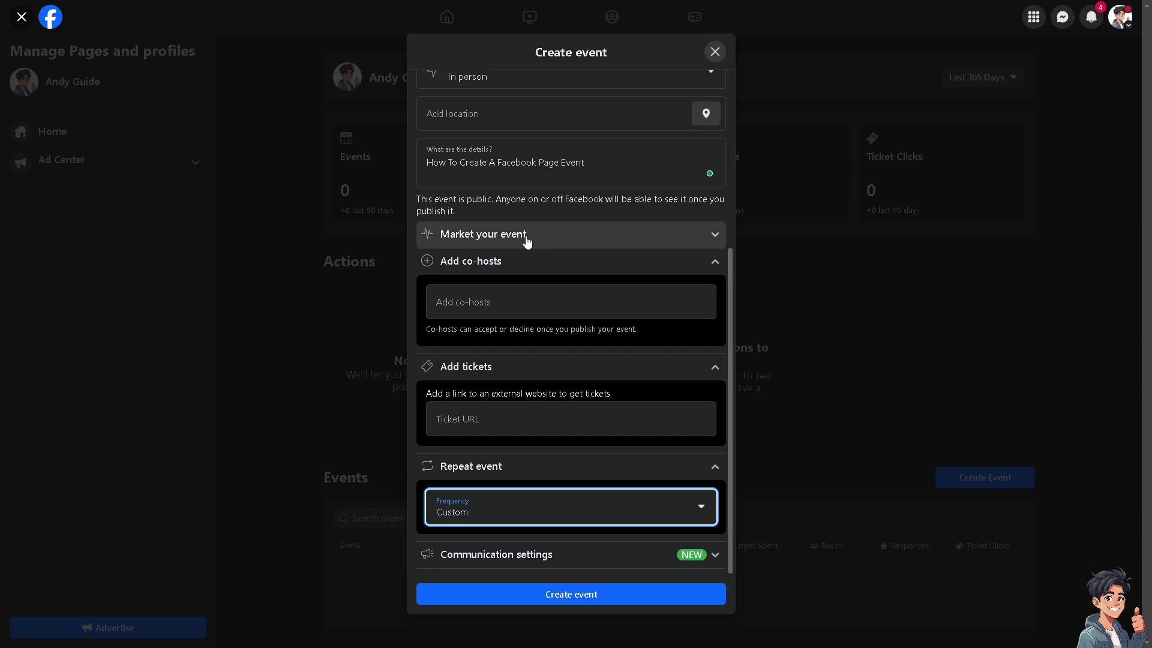
# - Require host approval for event posts while guests can still post, then create the event
pyautogui.click(714, 553)
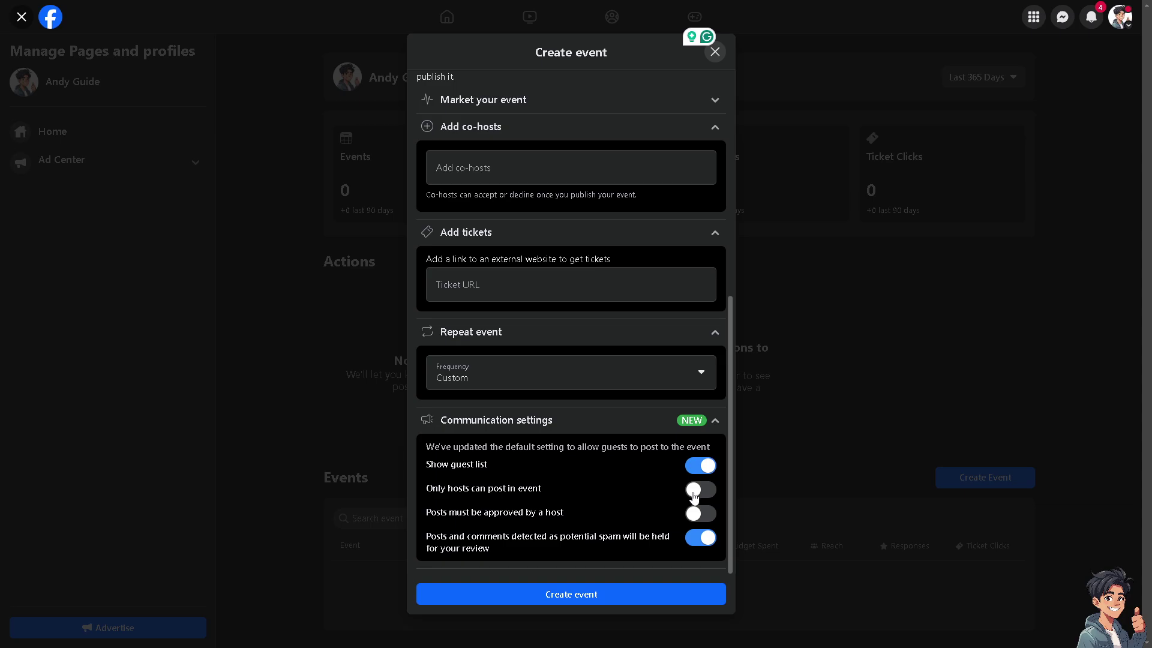
pyautogui.click(700, 492)
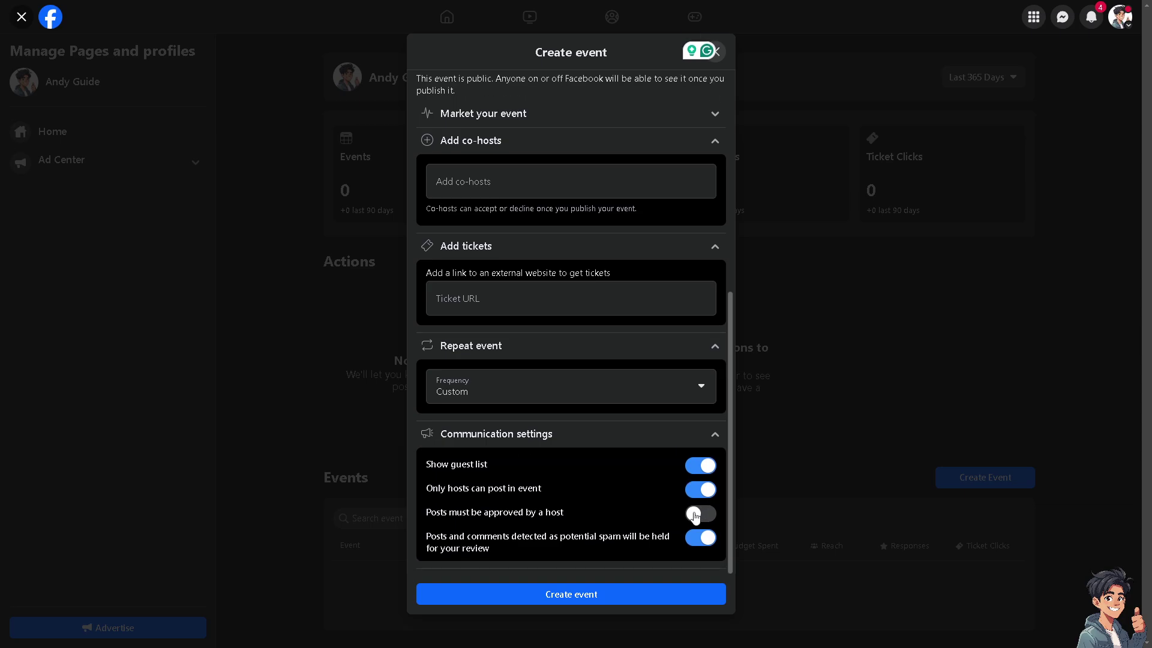
pyautogui.click(694, 492)
pyautogui.click(709, 515)
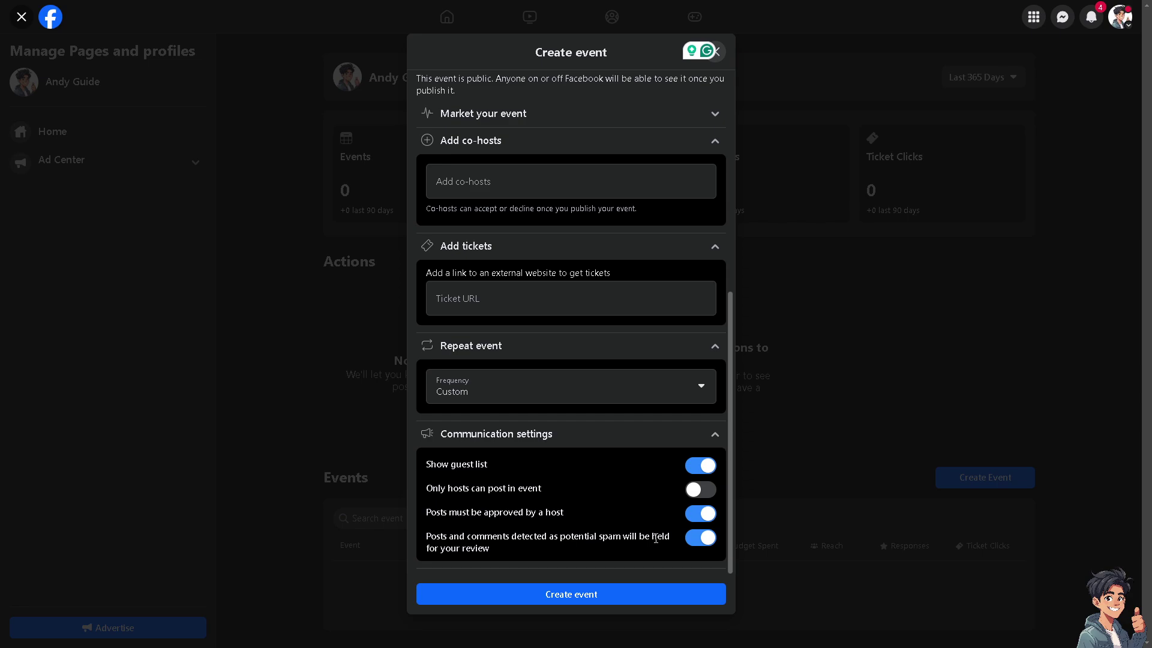
pyautogui.click(648, 598)
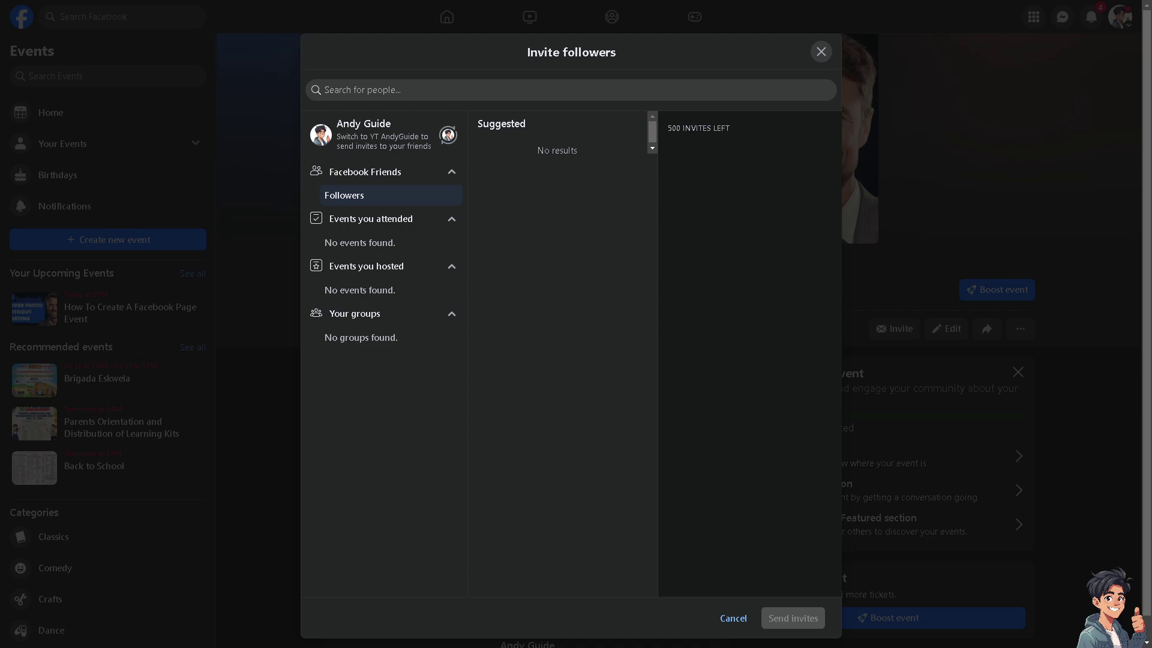
# - Close the Invite followers dialog to show the published event page
pyautogui.click(821, 53)
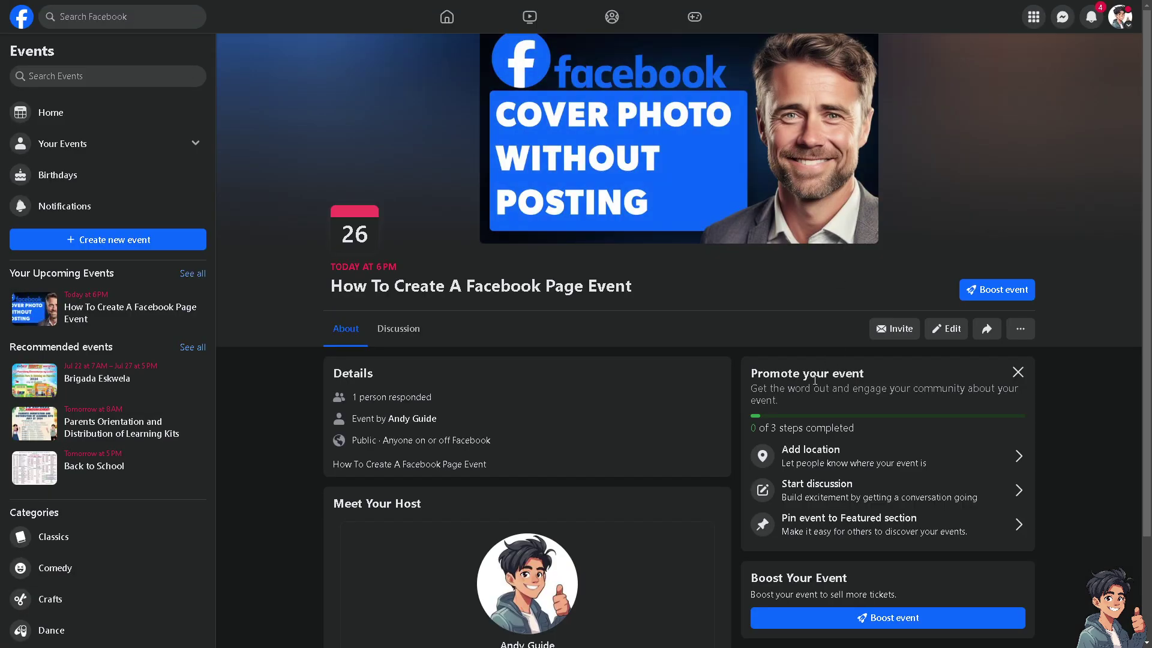